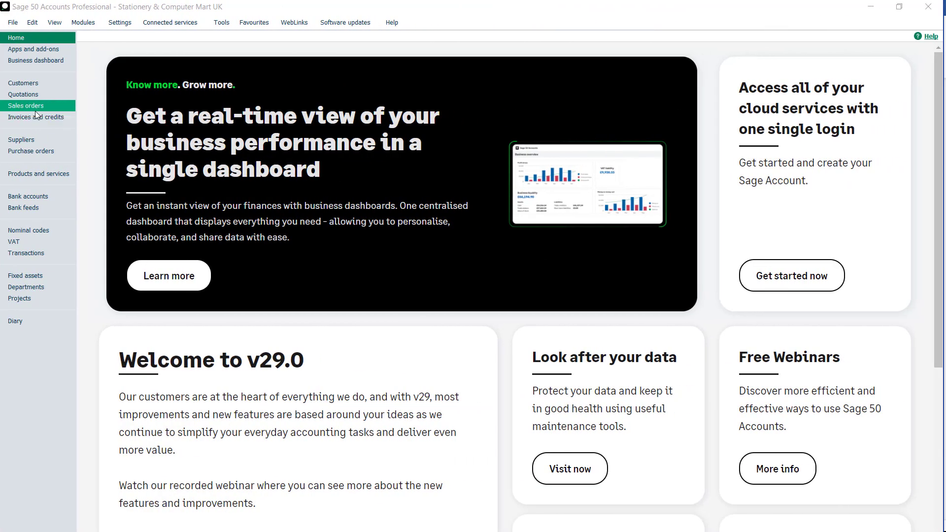
From Invoices and credits, open a new invoice, keeping type Invoice and format Product
{"action": "left_click", "coordinate": [33, 116]}
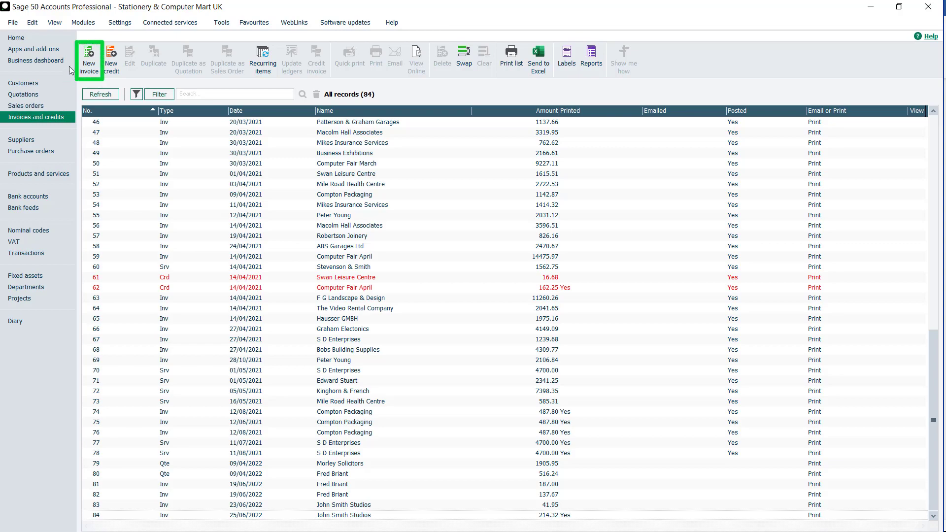
{"action": "left_click", "coordinate": [89, 59]}
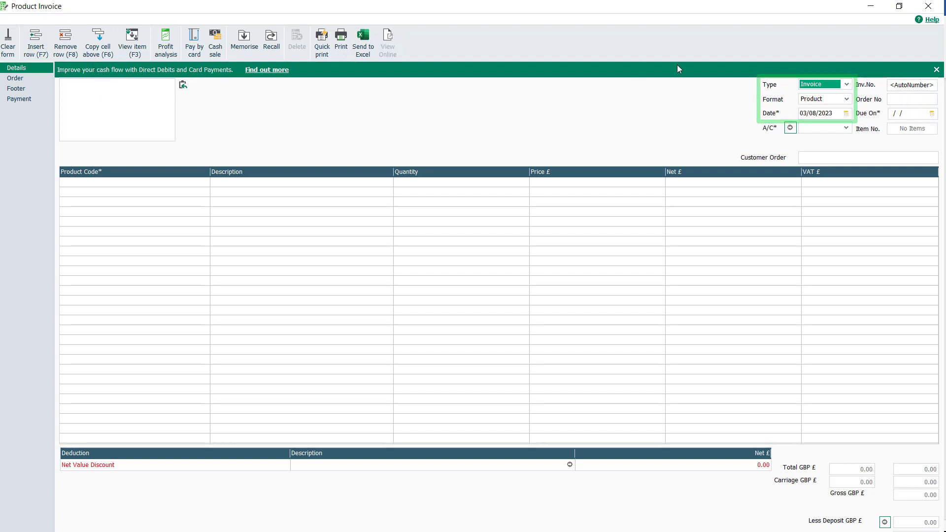
{"action": "left_click", "coordinate": [847, 86]}
{"action": "left_click", "coordinate": [846, 86]}
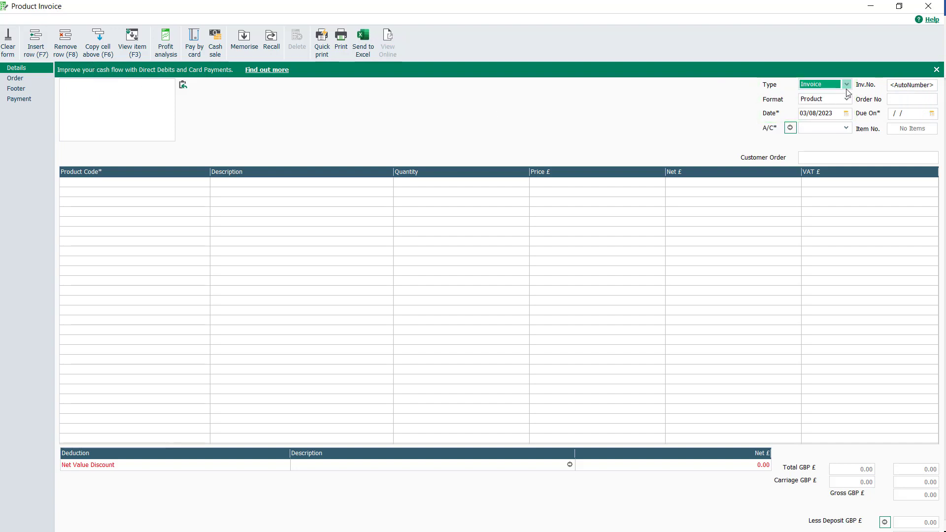
{"action": "left_click", "coordinate": [846, 100]}
{"action": "left_click", "coordinate": [847, 100]}
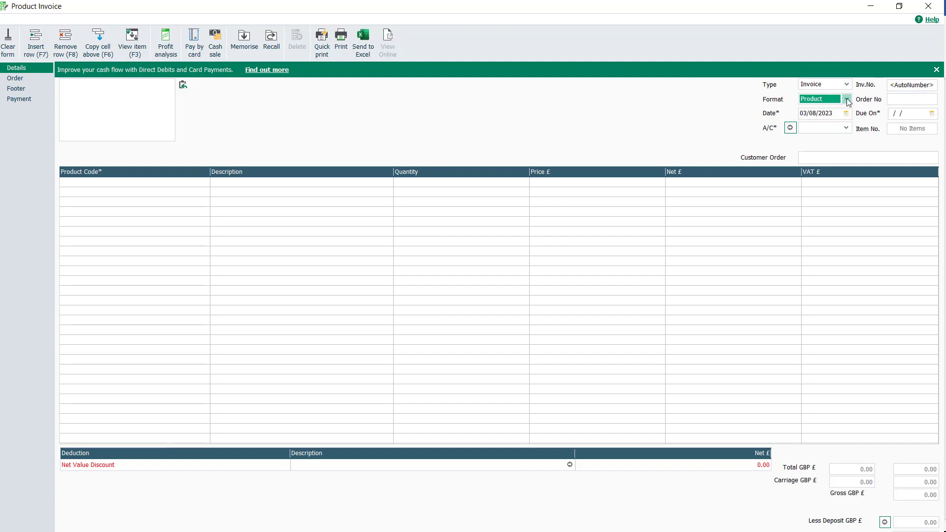
Search customers for 'John' and select Johnson Design & Build Partners as the account
{"action": "left_click", "coordinate": [846, 128]}
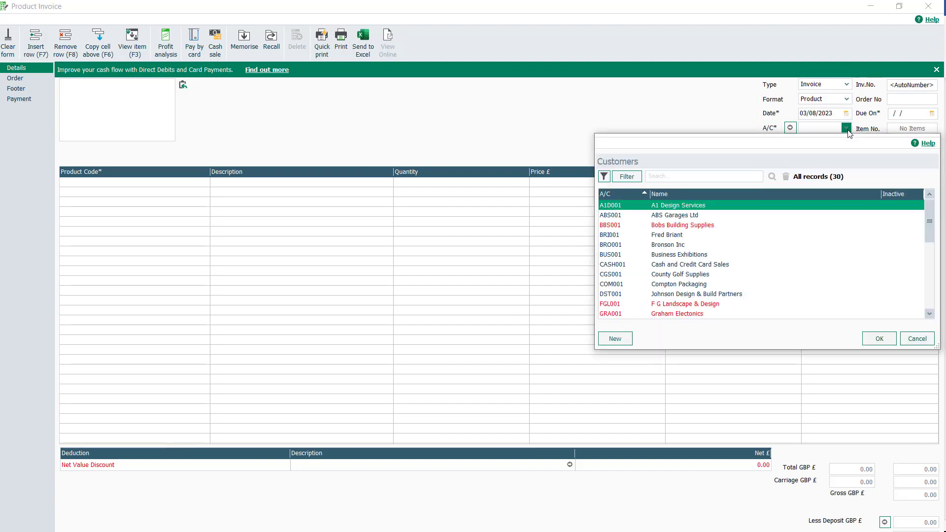
{"action": "left_click", "coordinate": [742, 221]}
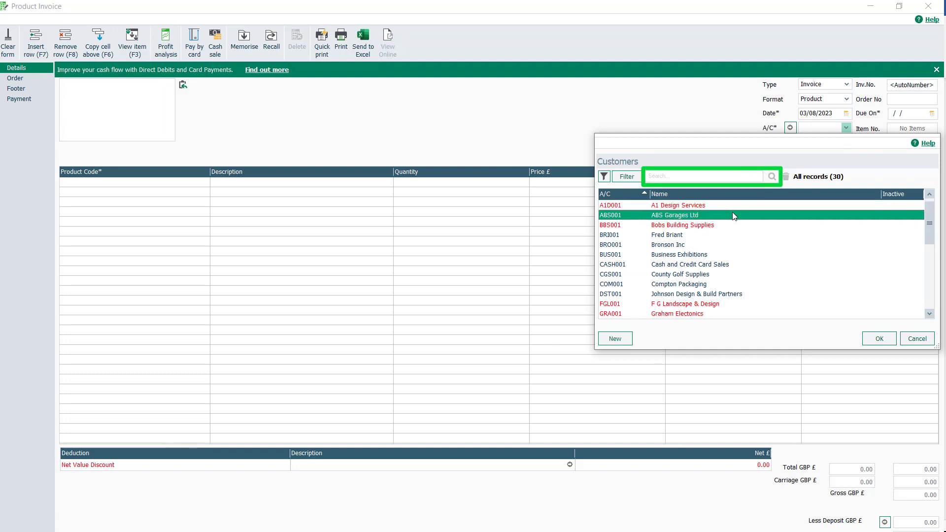
{"action": "left_click", "coordinate": [665, 176]}
{"action": "type", "text": "John"}
{"action": "left_click", "coordinate": [771, 177]}
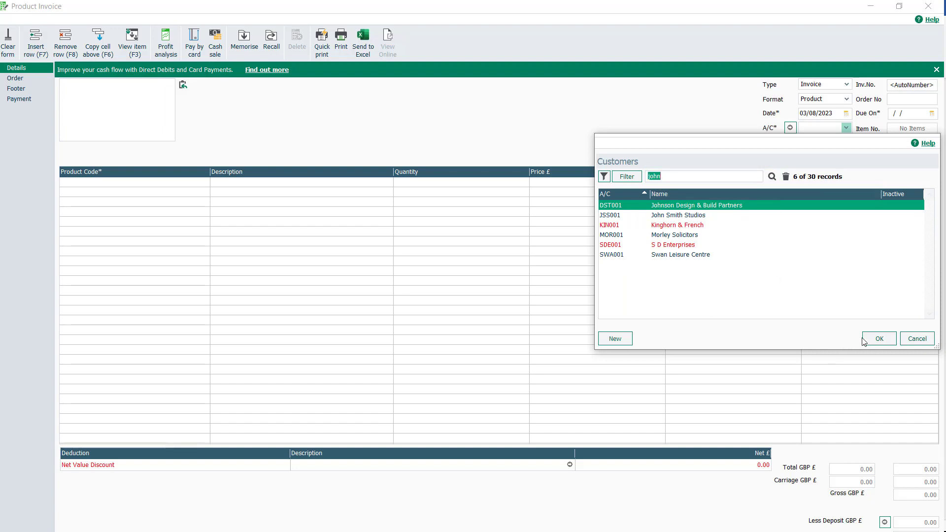
{"action": "left_click", "coordinate": [879, 339]}
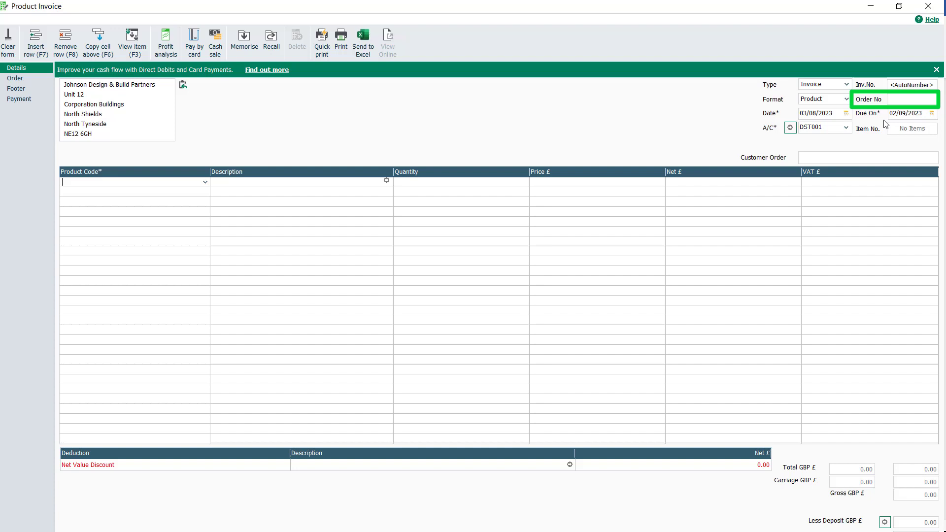
Fill in the Order No field and the Customer Order reference field
{"action": "left_click", "coordinate": [918, 100]}
{"action": "type", "text": "1234567"}
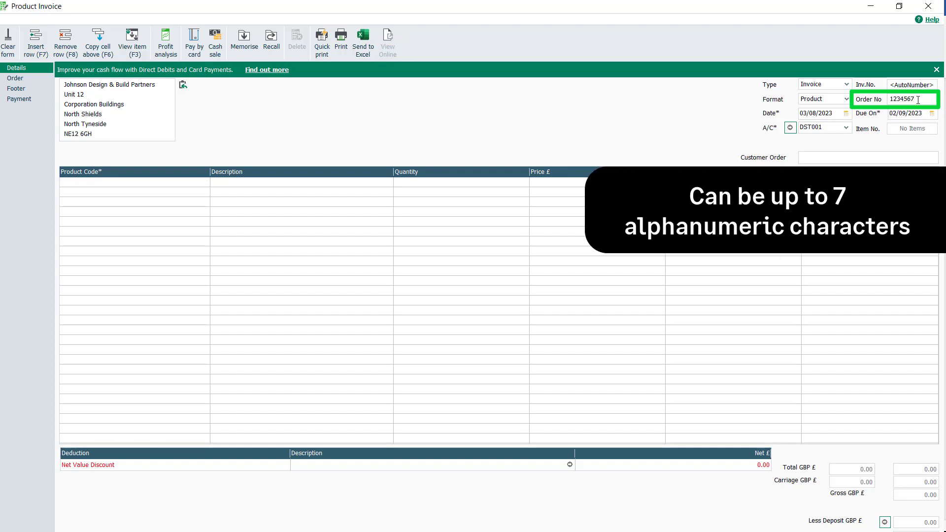
{"action": "left_click", "coordinate": [826, 158]}
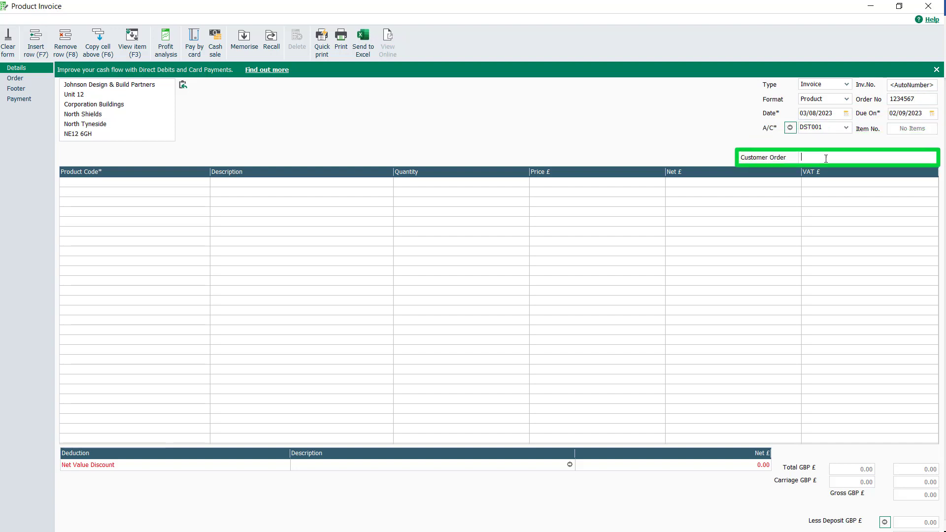
{"action": "type", "text": "JDB98765"}
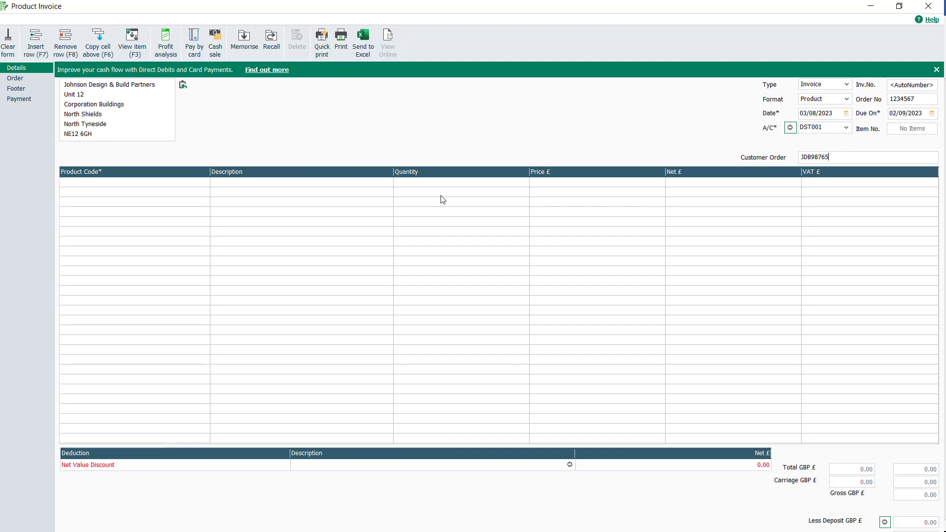
Search products for 'pc combo' and add PC004 PC Combo Pack 4 as line one at 807.50
{"action": "left_click", "coordinate": [206, 184]}
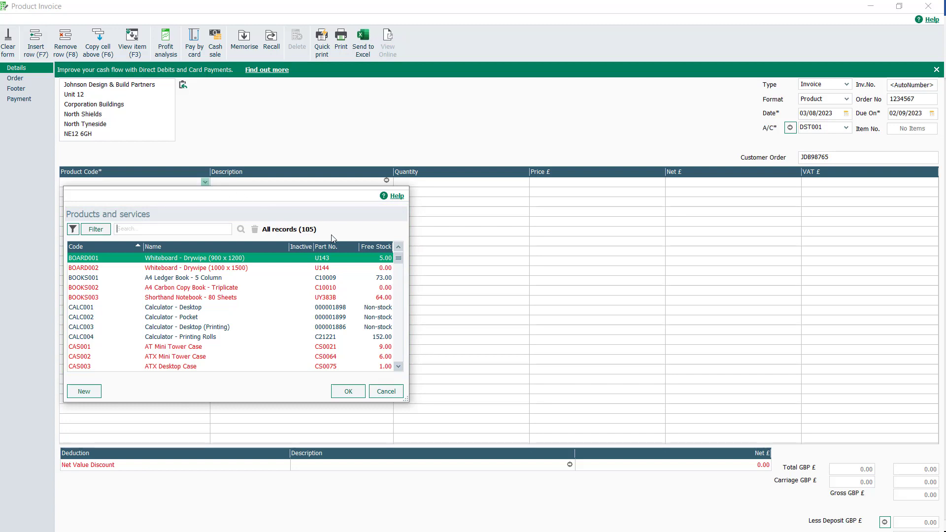
{"action": "left_click_drag", "start_coordinate": [398, 261], "coordinate": [395, 312]}
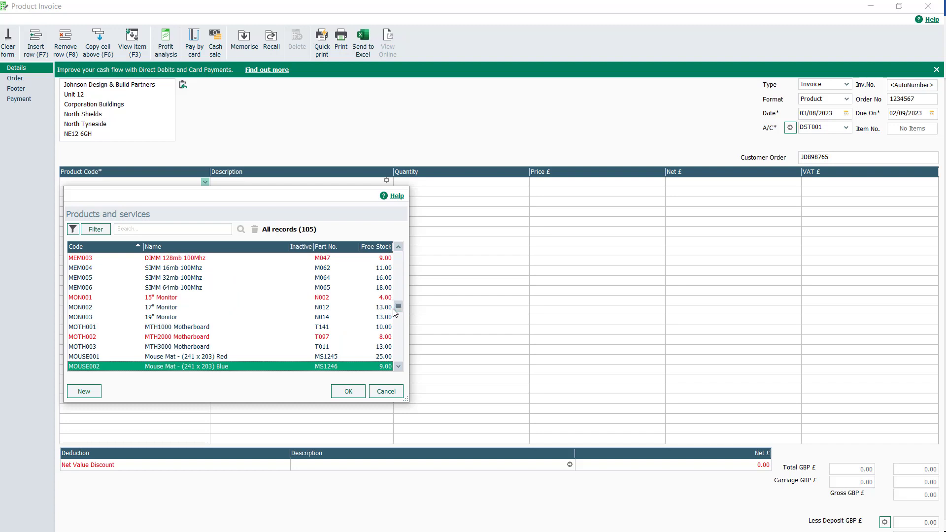
{"action": "left_click", "coordinate": [173, 229]}
{"action": "type", "text": "pc combo"}
{"action": "left_click", "coordinate": [241, 230]}
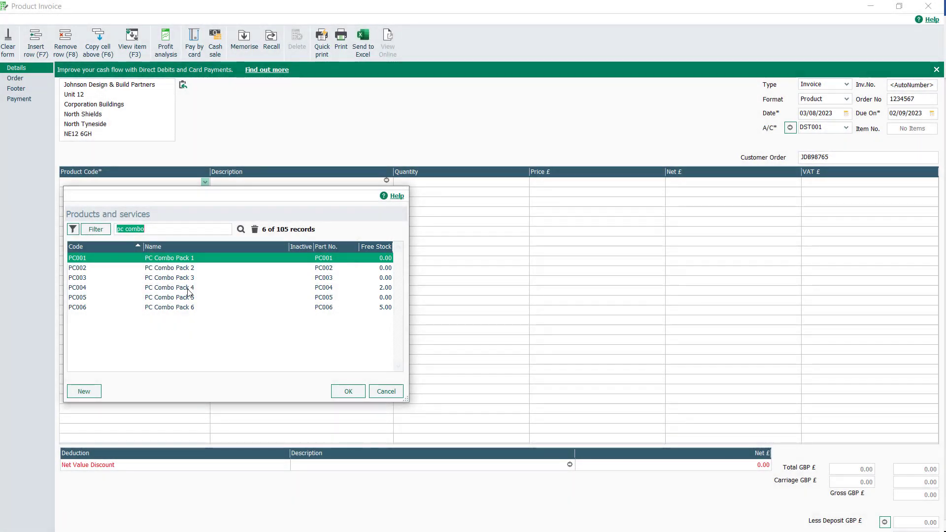
{"action": "left_click", "coordinate": [188, 289]}
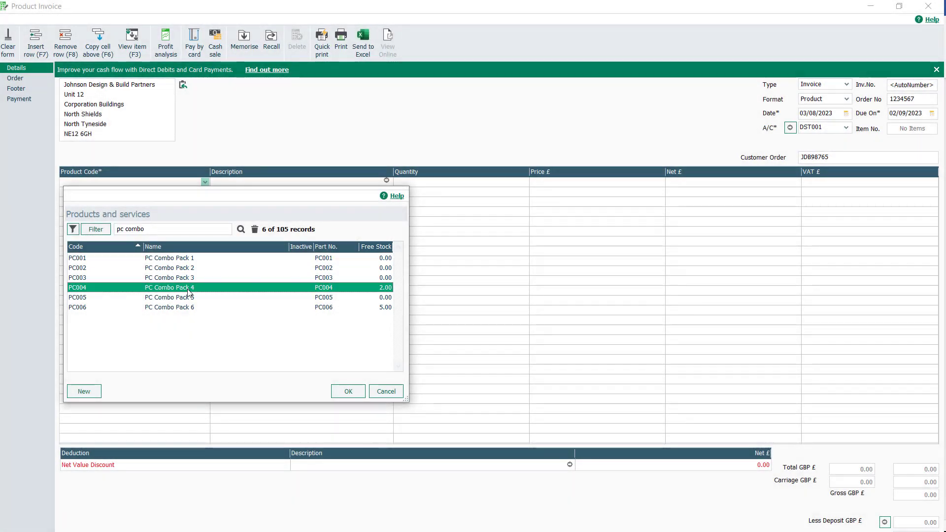
{"action": "left_click", "coordinate": [347, 392]}
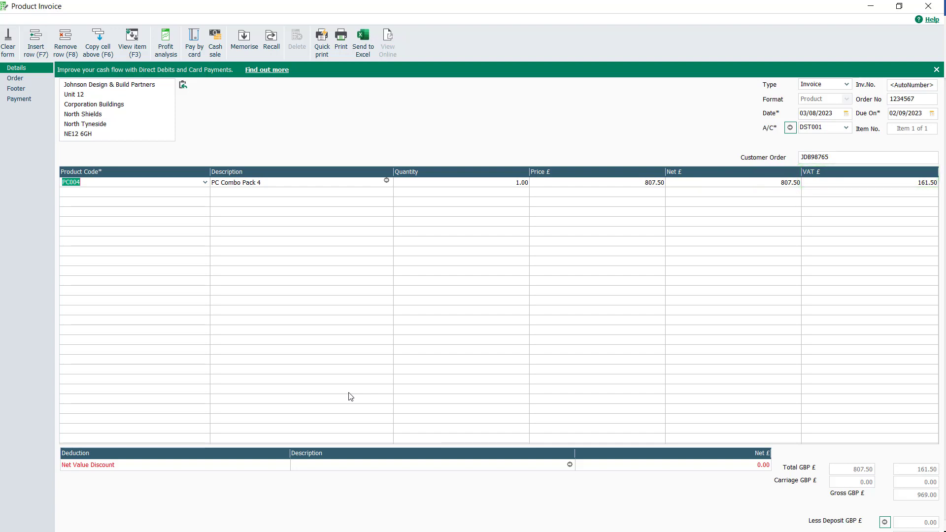
Set the PC Combo line quantity to 2 (net 1615.00) and open its Edit Item Line details
{"action": "left_click", "coordinate": [517, 185]}
{"action": "type", "text": "2"}
{"action": "key", "text": "Tab"}
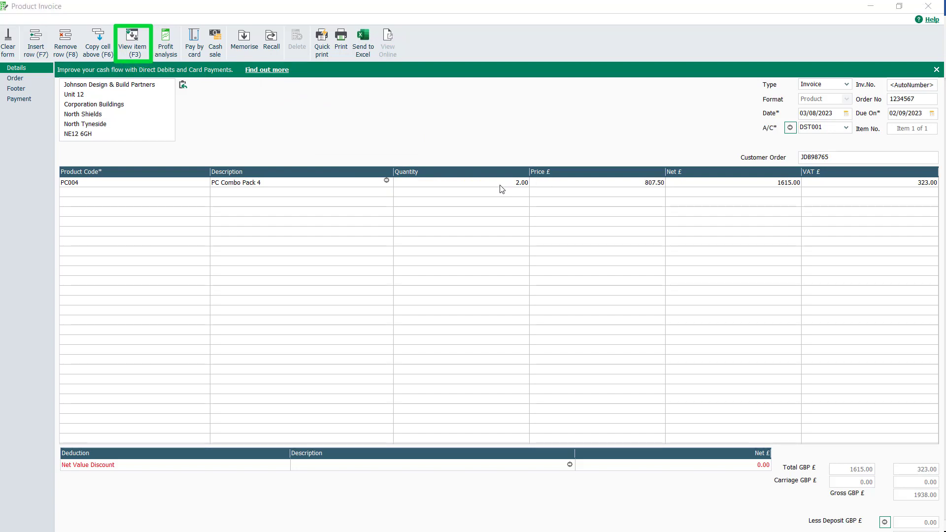
{"action": "key", "text": "F3"}
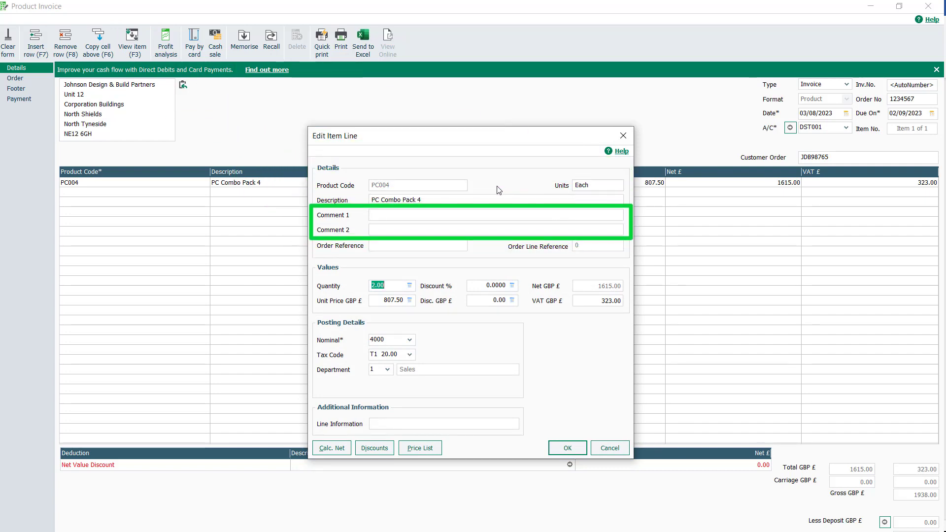
Add comment 'incl. free removable hard drive' and a 10% discount to the PC Combo line
{"action": "left_click", "coordinate": [370, 217]}
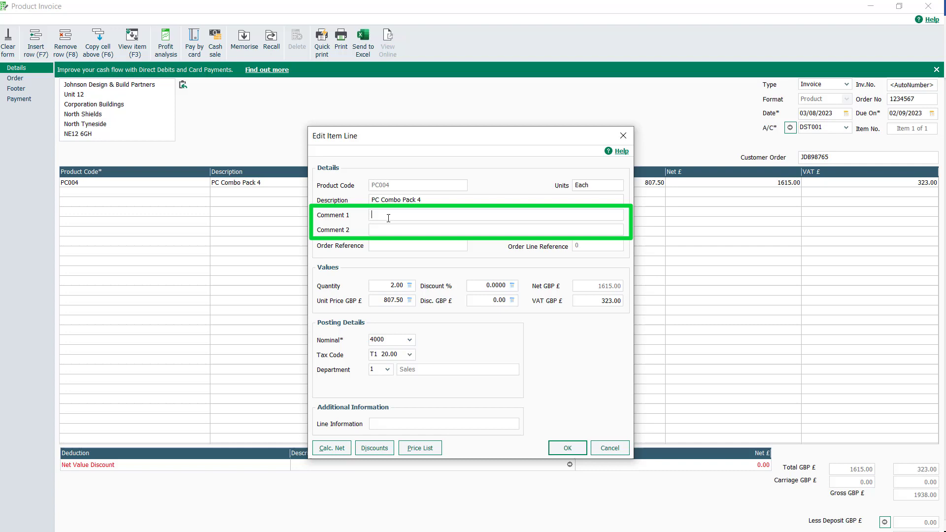
{"action": "type", "text": "incl. free remo"}
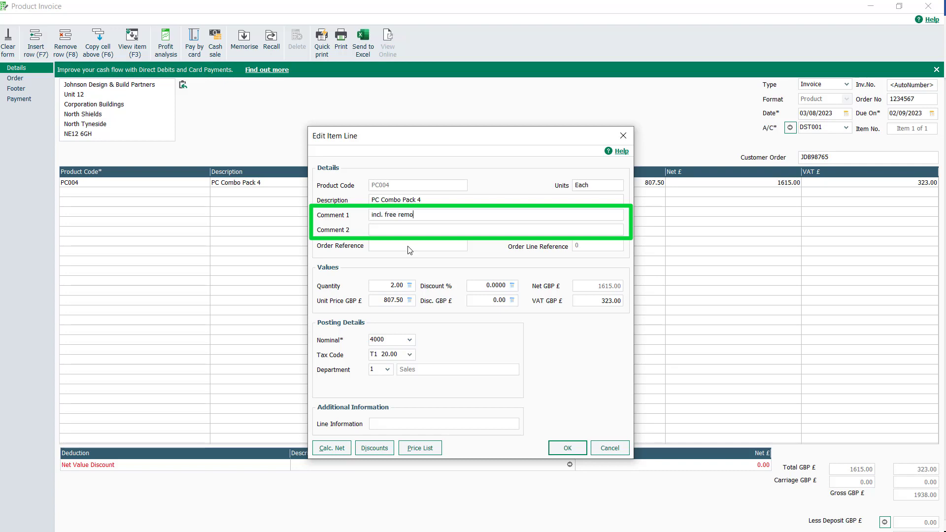
{"action": "type", "text": "vable hard drive"}
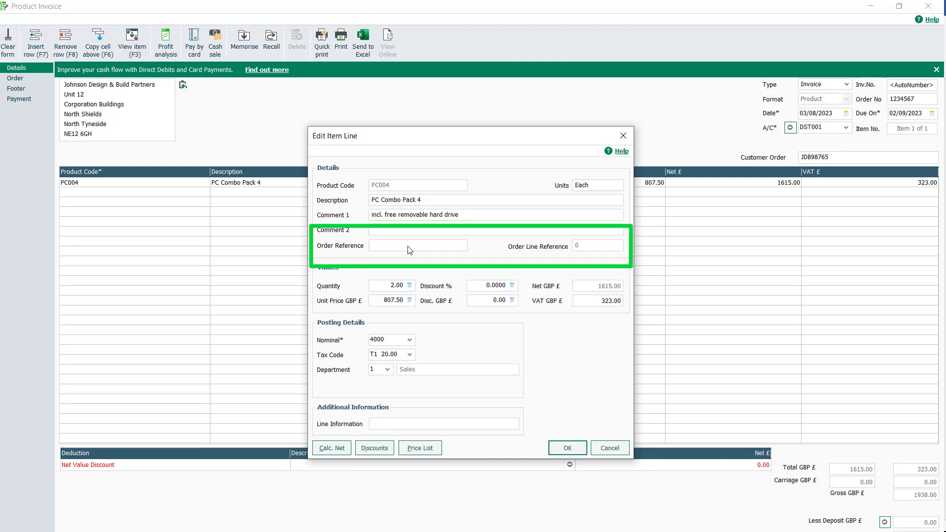
{"action": "left_click", "coordinate": [380, 285]}
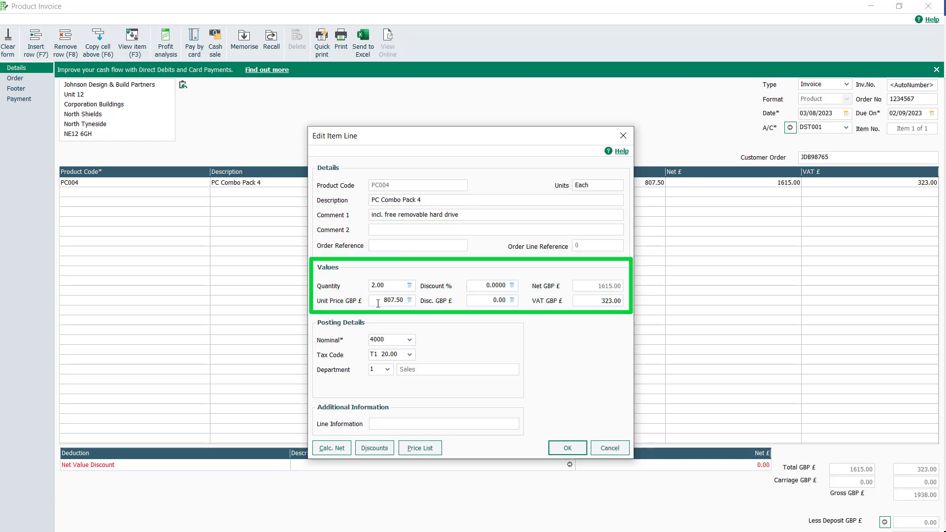
{"action": "left_click", "coordinate": [378, 302]}
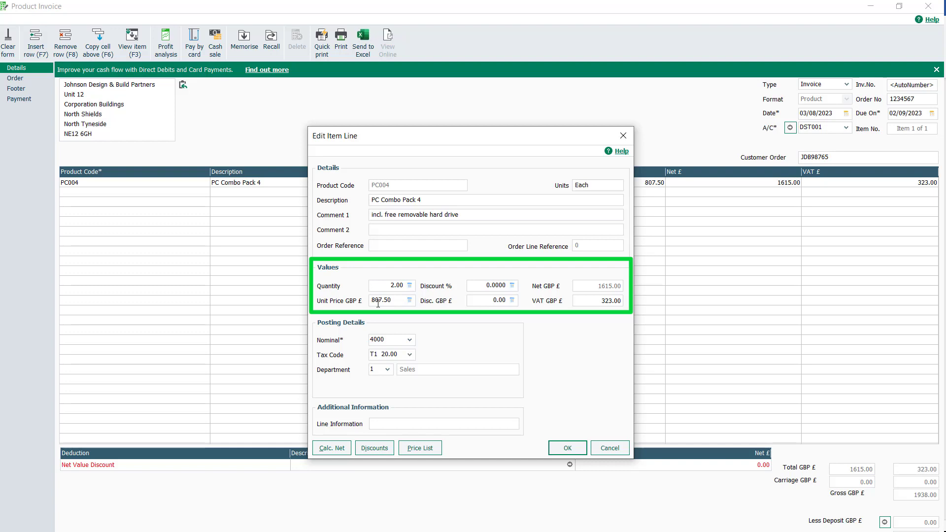
{"action": "left_click", "coordinate": [470, 286]}
{"action": "type", "text": "1"}
{"action": "key", "text": "Tab"}
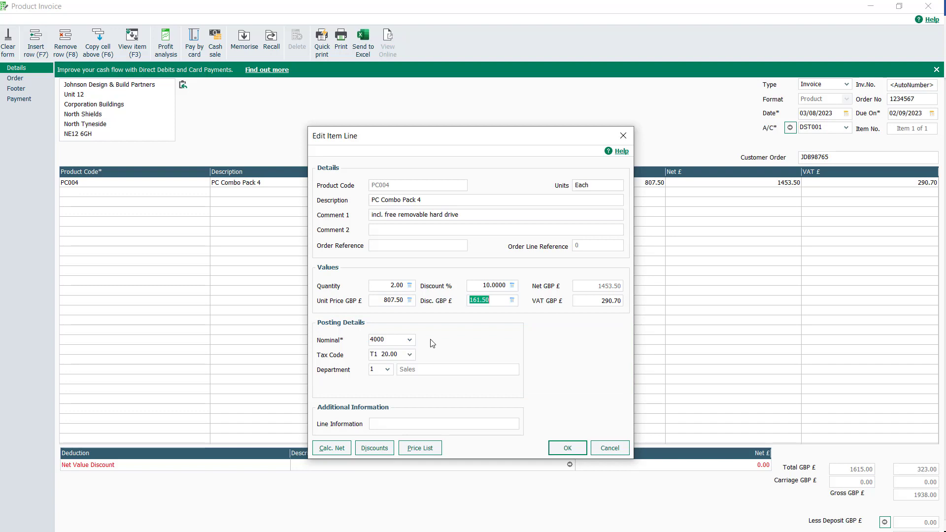
Confirm the PC Combo edits and add INST001 Installation as the second line at 50.00
{"action": "left_click", "coordinate": [568, 448]}
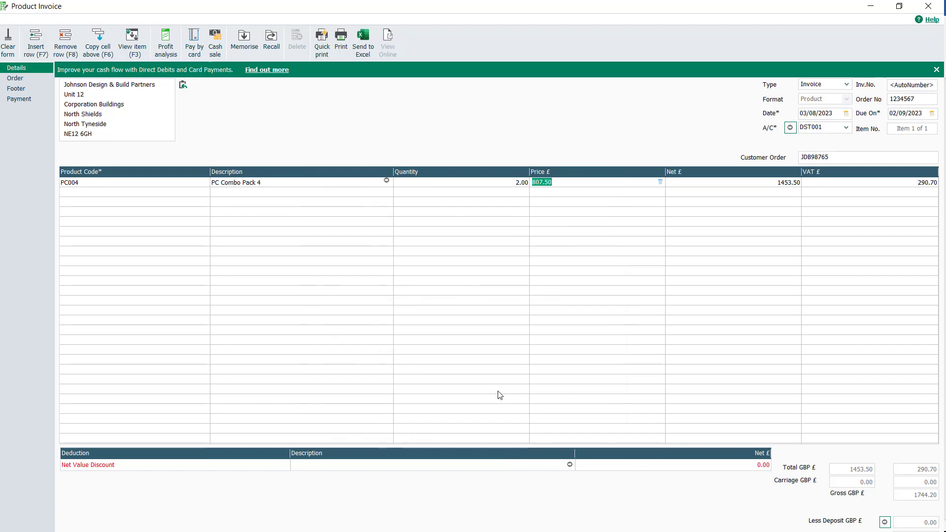
{"action": "left_click", "coordinate": [206, 193]}
{"action": "left_click", "coordinate": [205, 194]}
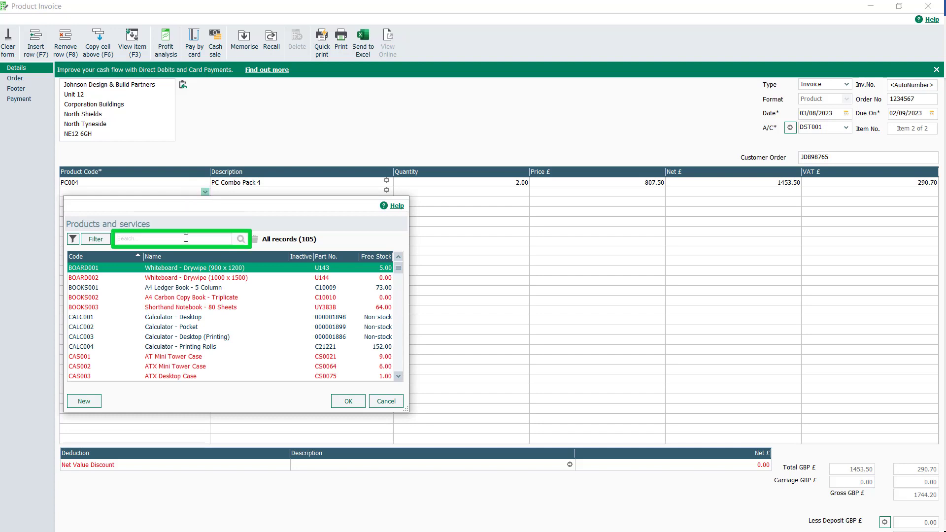
{"action": "left_click", "coordinate": [186, 238]}
{"action": "type", "text": "install"}
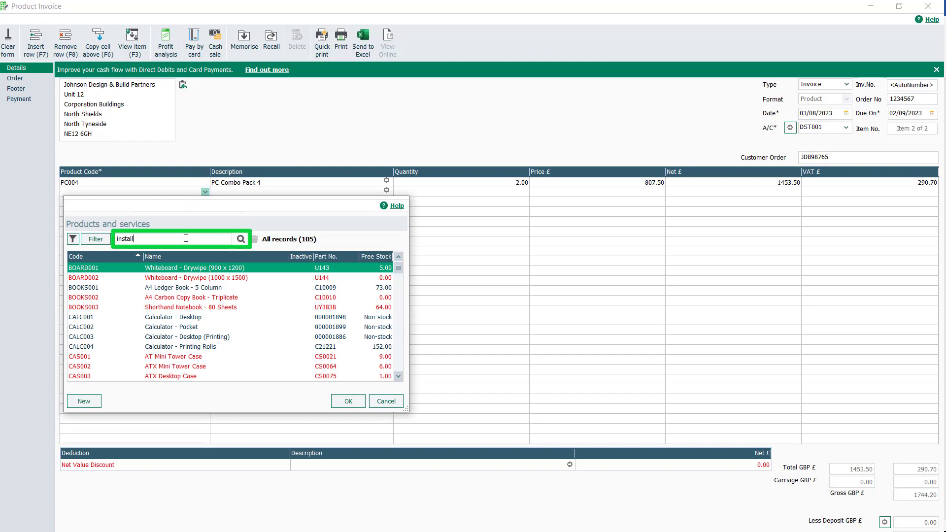
{"action": "left_click", "coordinate": [241, 239]}
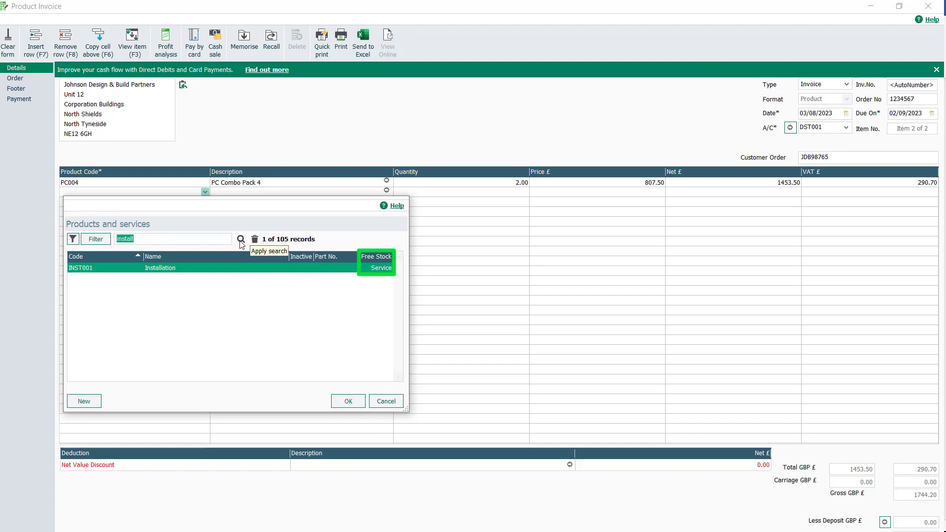
{"action": "left_click", "coordinate": [218, 269]}
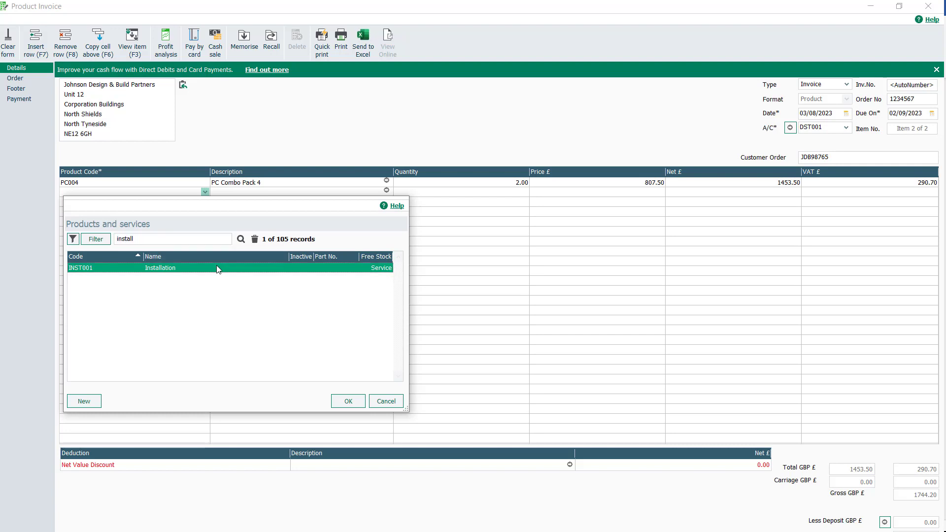
{"action": "left_click", "coordinate": [348, 401]}
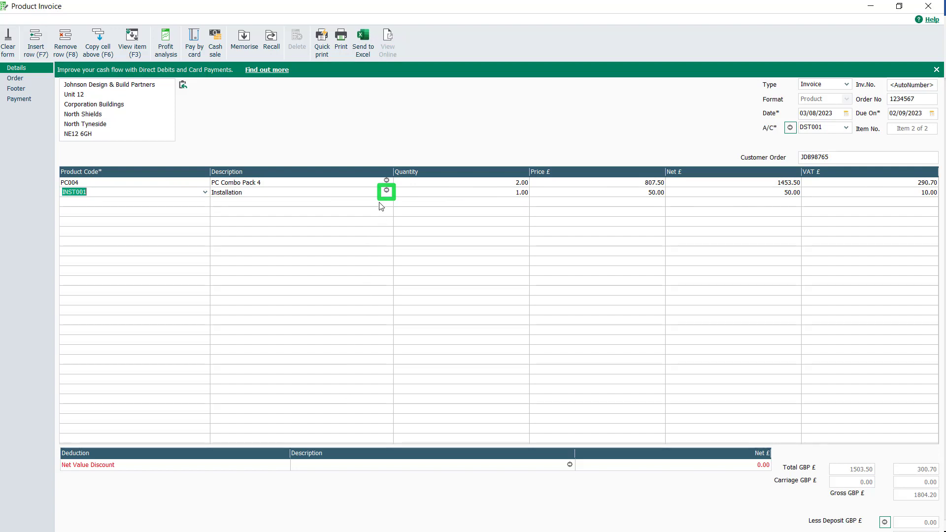
Give the Installation line the note 'add any extra information here' and quantity 2, net 100.00
{"action": "left_click", "coordinate": [386, 191]}
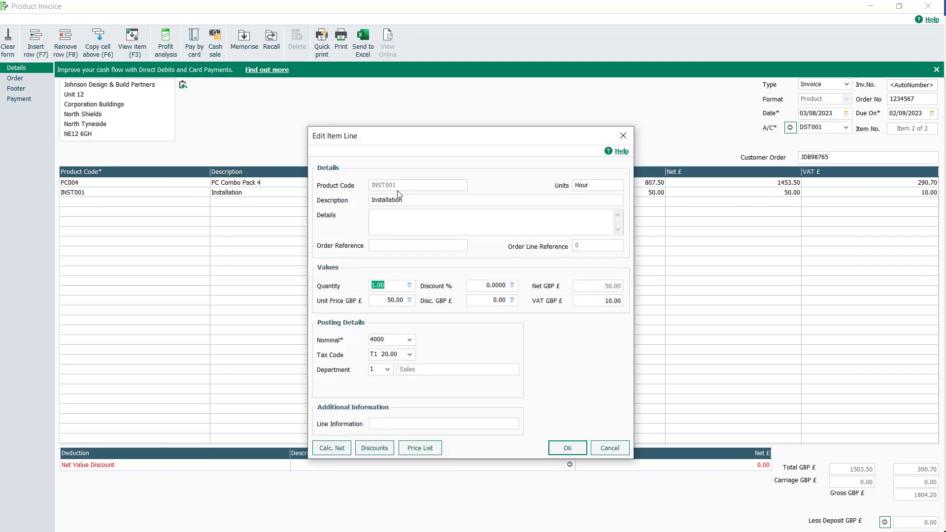
{"action": "left_click", "coordinate": [383, 218]}
{"action": "type", "text": "add any "}
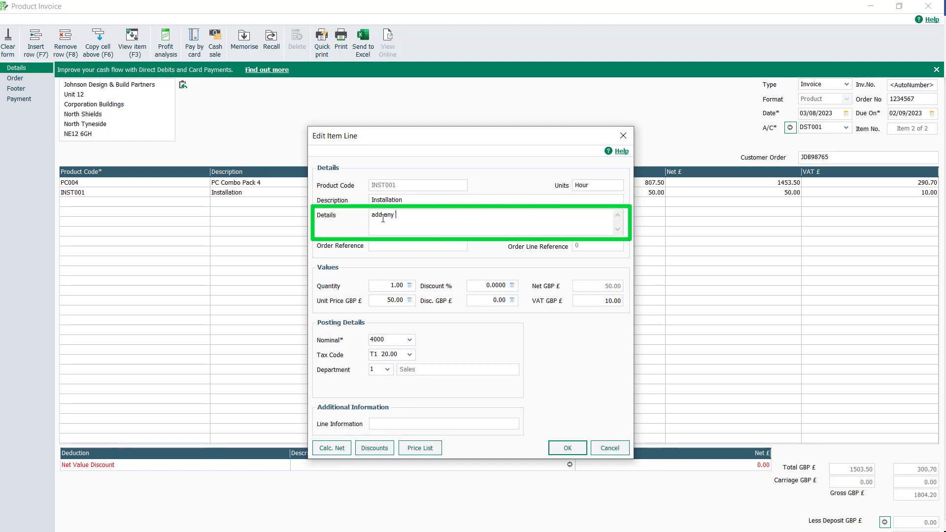
{"action": "type", "text": "extra information here"}
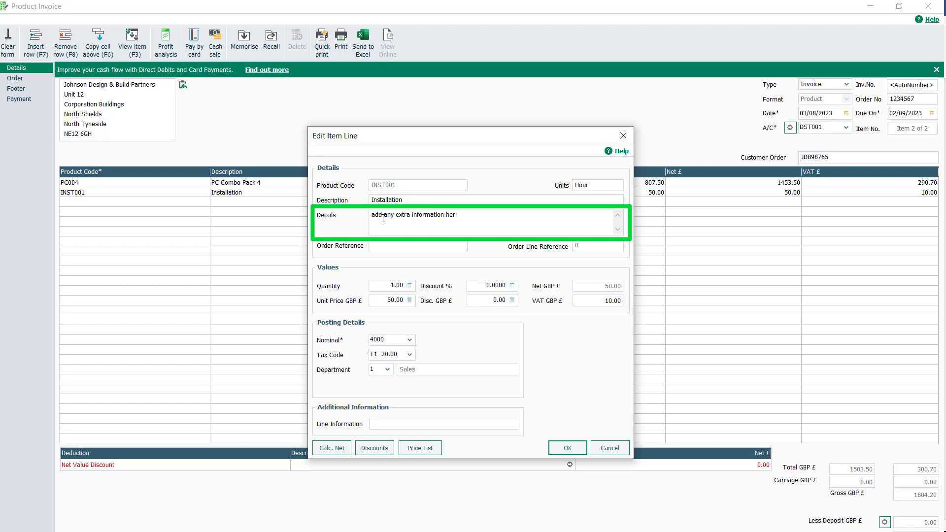
{"action": "left_click", "coordinate": [376, 285]}
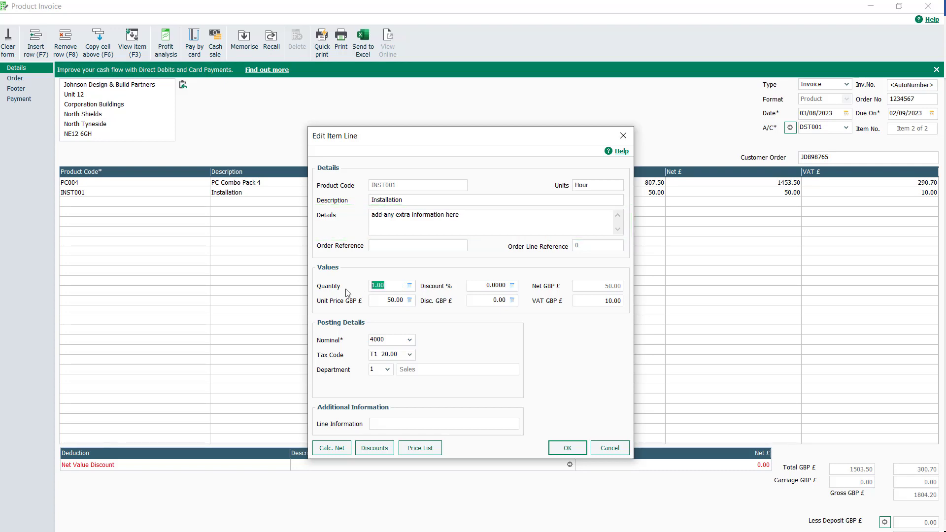
{"action": "type", "text": "2"}
{"action": "key", "text": "Tab"}
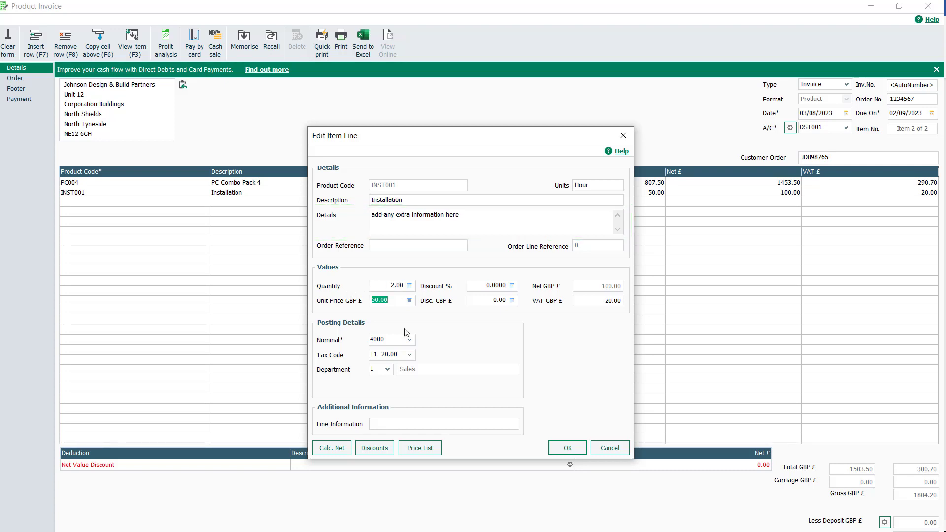
{"action": "left_click", "coordinate": [568, 448]}
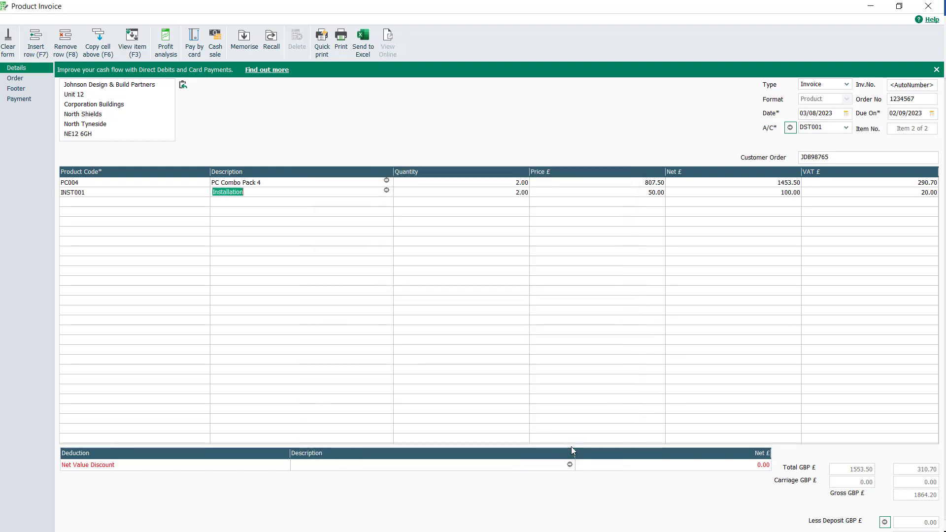
Add BOOKS001 A4 Ledger Book - 5 Column as line three with quantity 10, net 75.90
{"action": "left_click", "coordinate": [206, 200]}
{"action": "left_click", "coordinate": [204, 201]}
{"action": "left_click", "coordinate": [201, 298]}
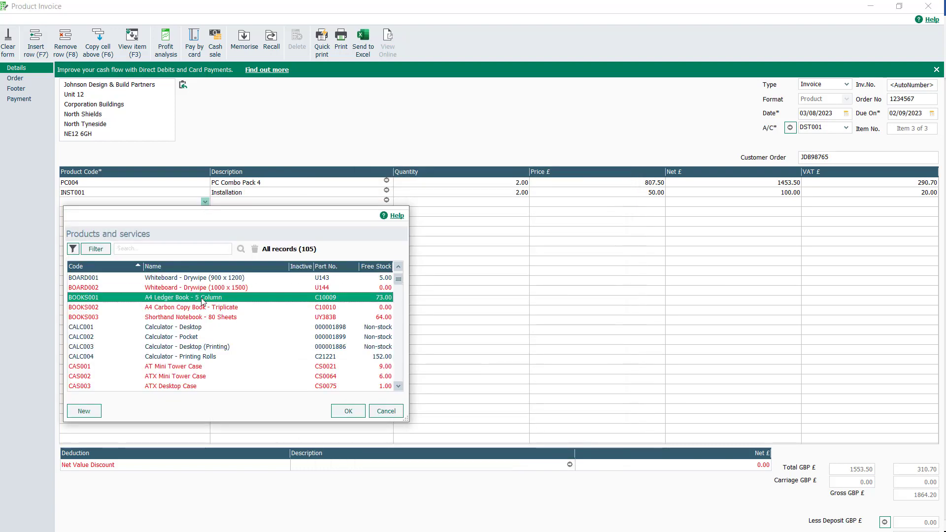
{"action": "left_click", "coordinate": [349, 411]}
{"action": "left_click", "coordinate": [498, 202]}
{"action": "type", "text": "10"}
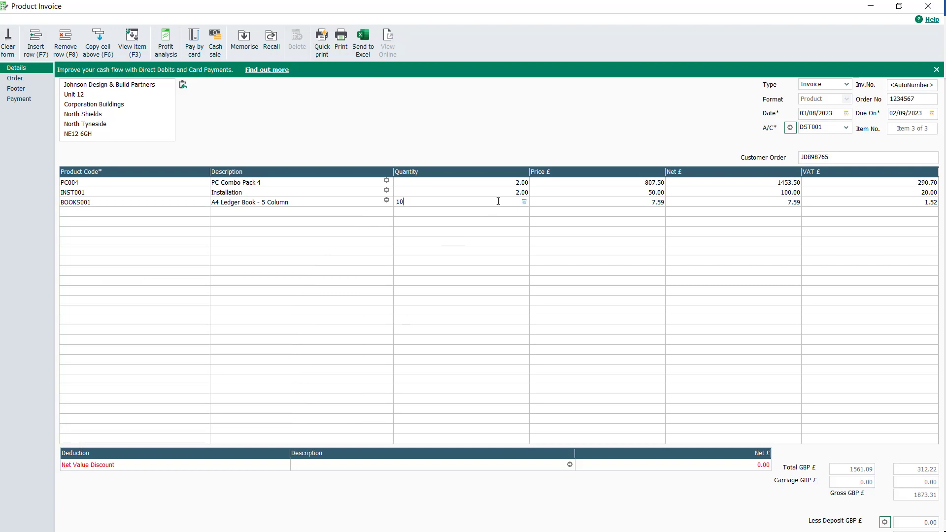
{"action": "key", "text": "Tab"}
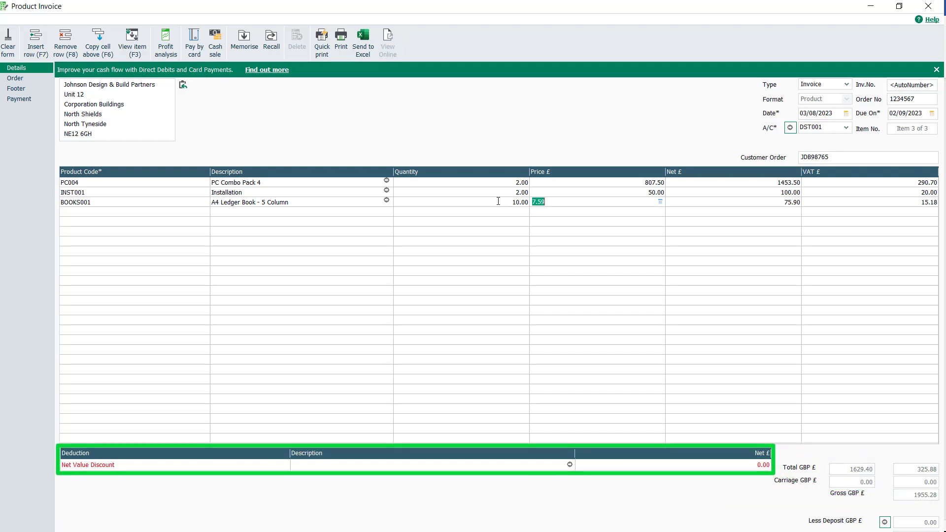
Enter a 46.06 net value discount described as 'Discount applied', making the gross 1900.00
{"action": "left_click", "coordinate": [569, 465]}
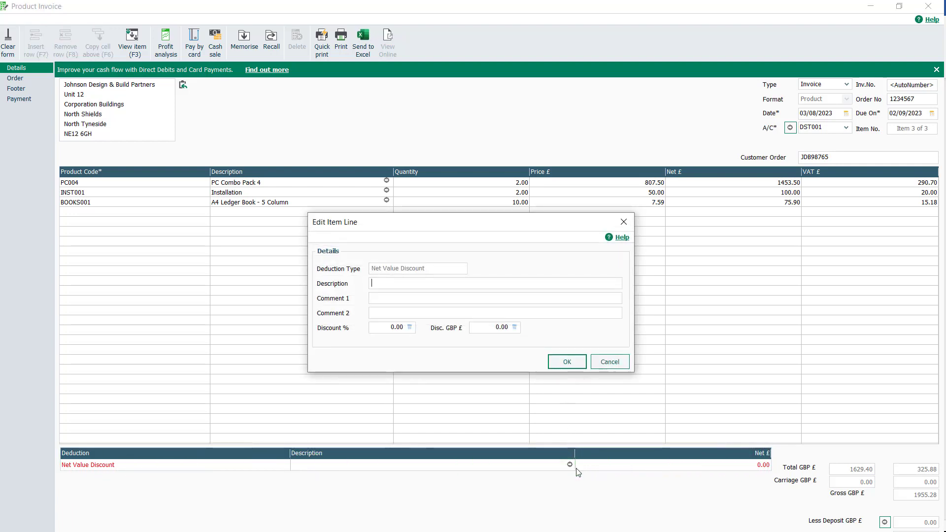
{"action": "type", "text": "Discount applied"}
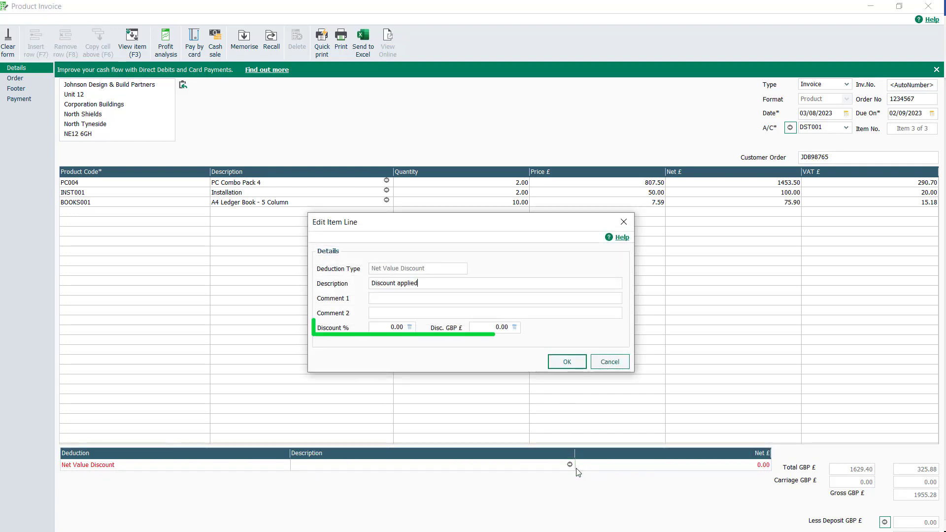
{"action": "left_click", "coordinate": [469, 328]}
{"action": "type", "text": "46.06"}
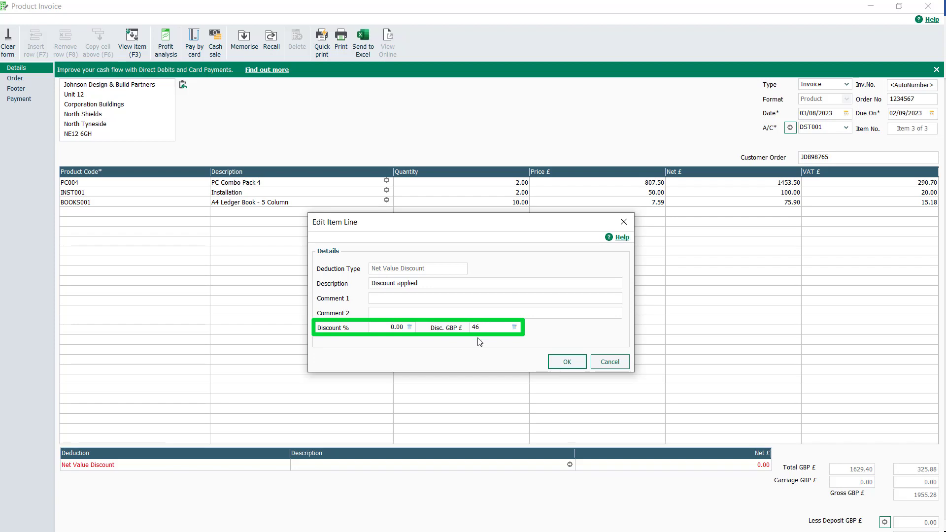
{"action": "left_click", "coordinate": [564, 362]}
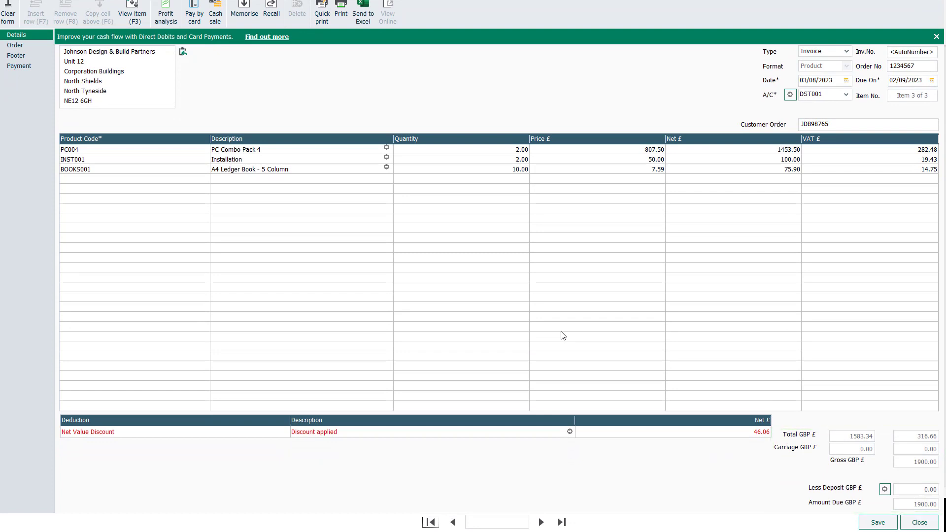
Save the 1900.00 invoice, close the form, and select invoice 85 in Invoices and credits
{"action": "left_click", "coordinate": [879, 525]}
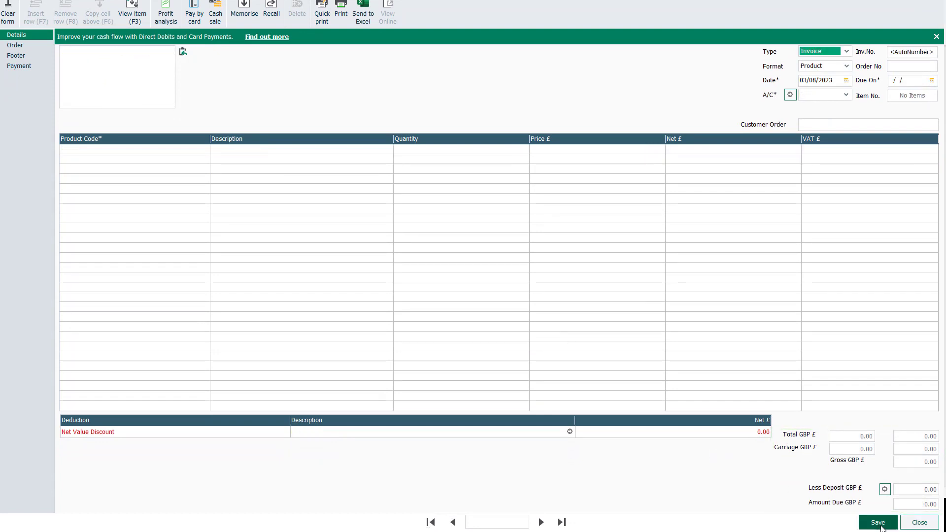
{"action": "left_click", "coordinate": [847, 95]}
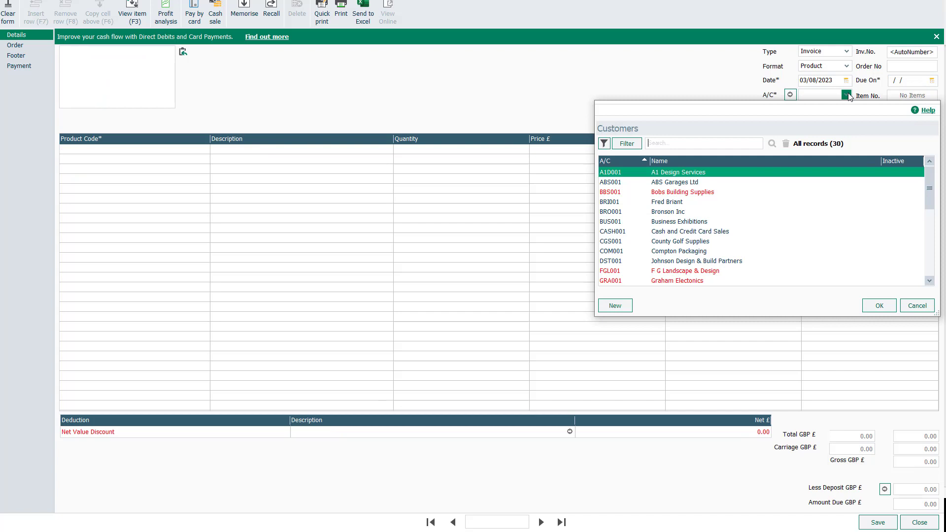
{"action": "left_click", "coordinate": [739, 183]}
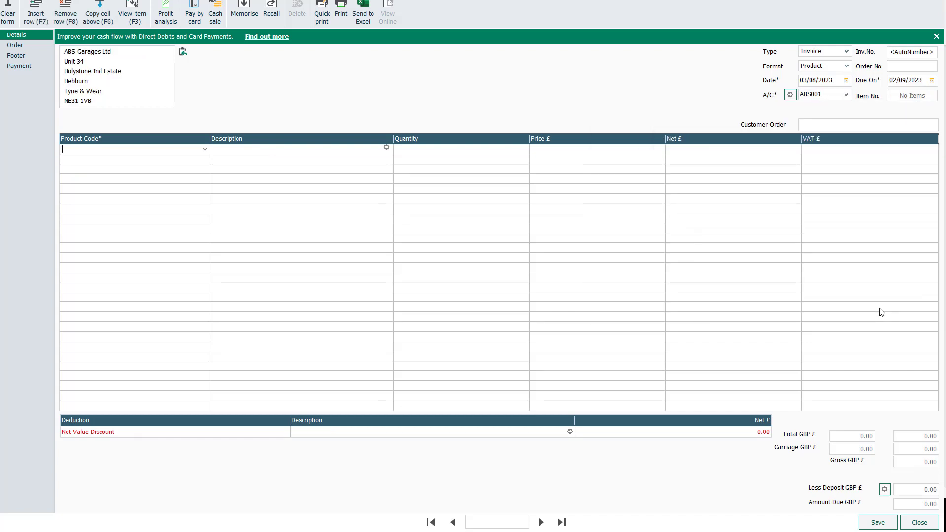
{"action": "left_click", "coordinate": [921, 524]}
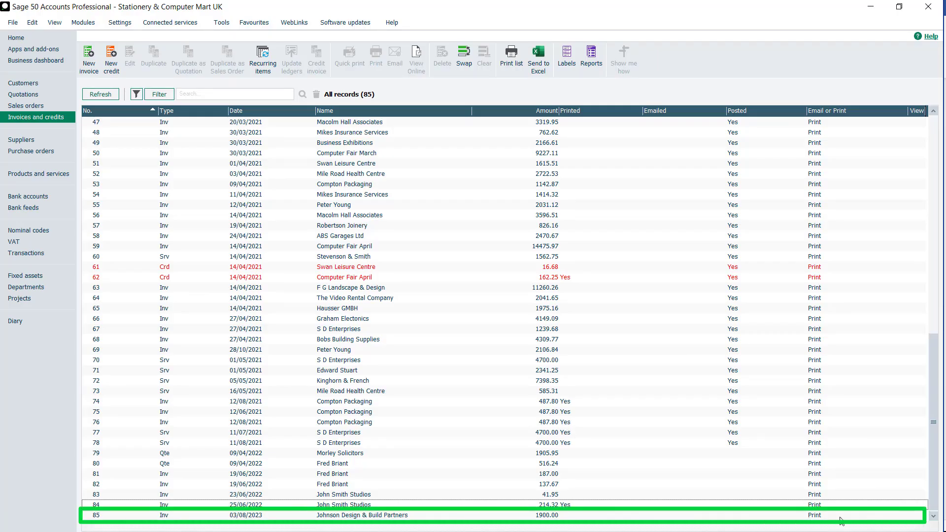
{"action": "left_click", "coordinate": [696, 518]}
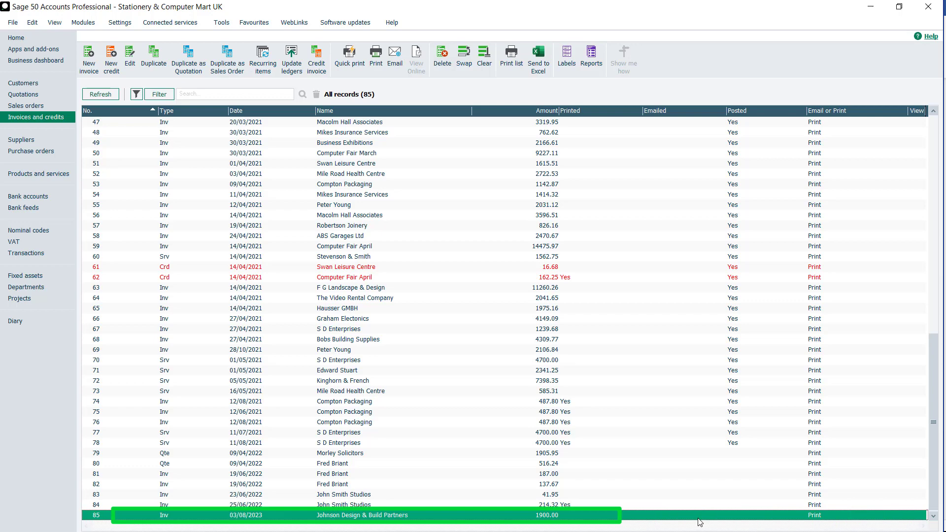